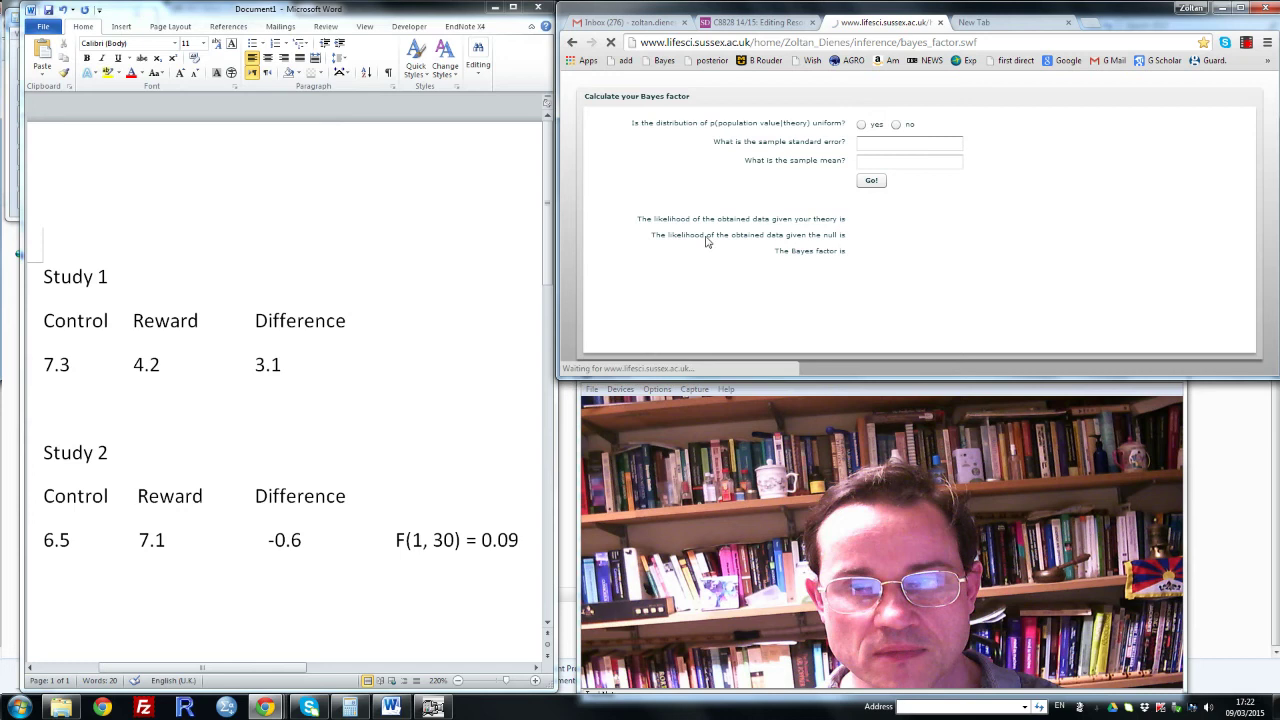
Step: Enter -0.6 as the sample mean in the calculator, then return to the Word notes
left_click(866, 160)
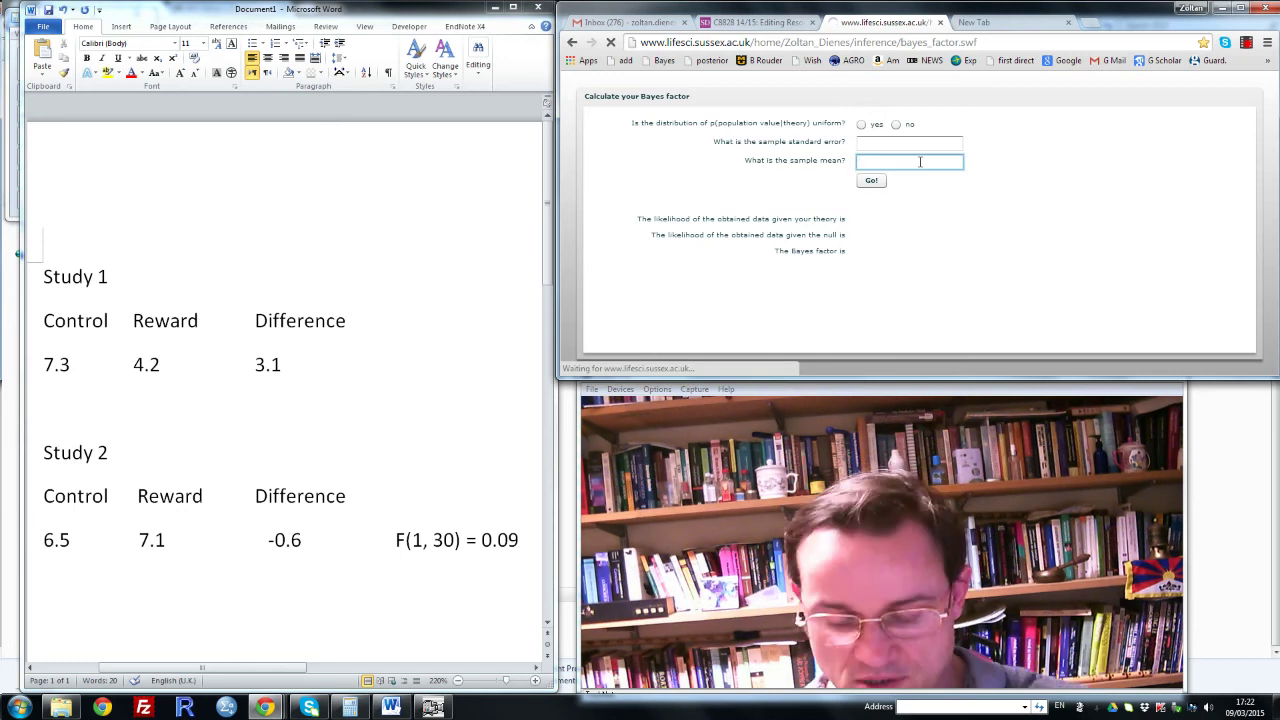
type("-0.6")
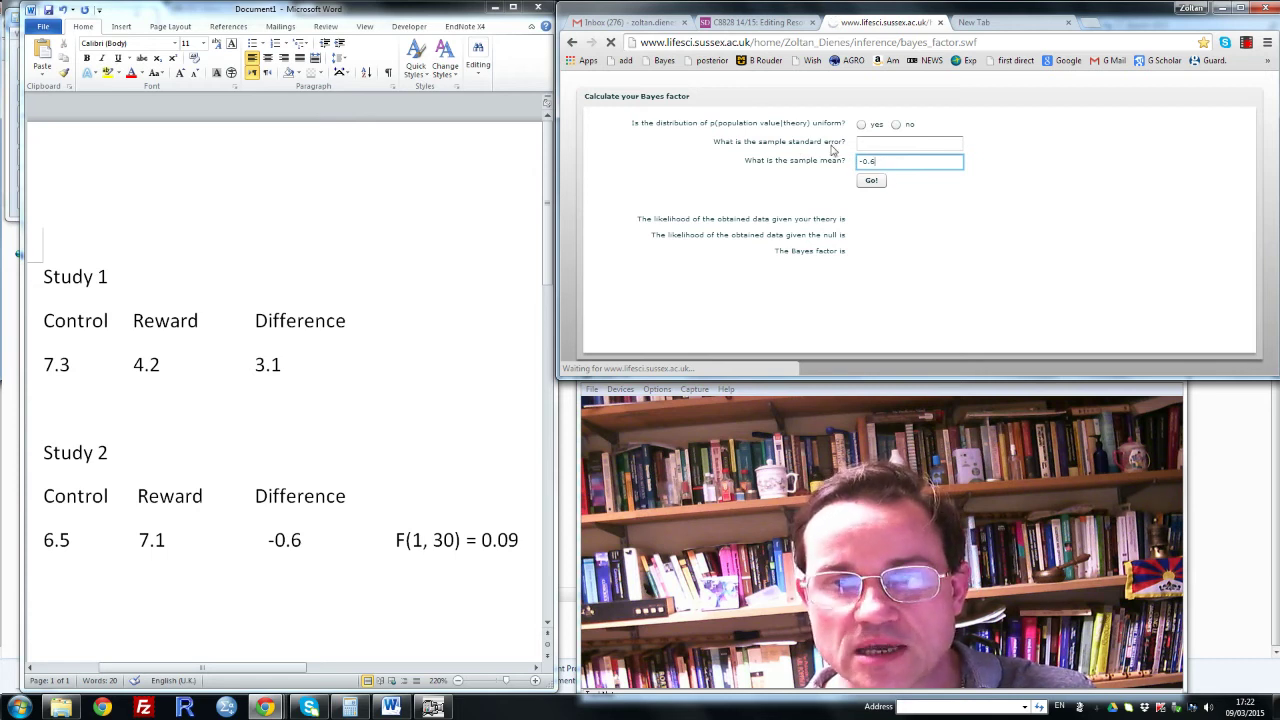
left_click(519, 545)
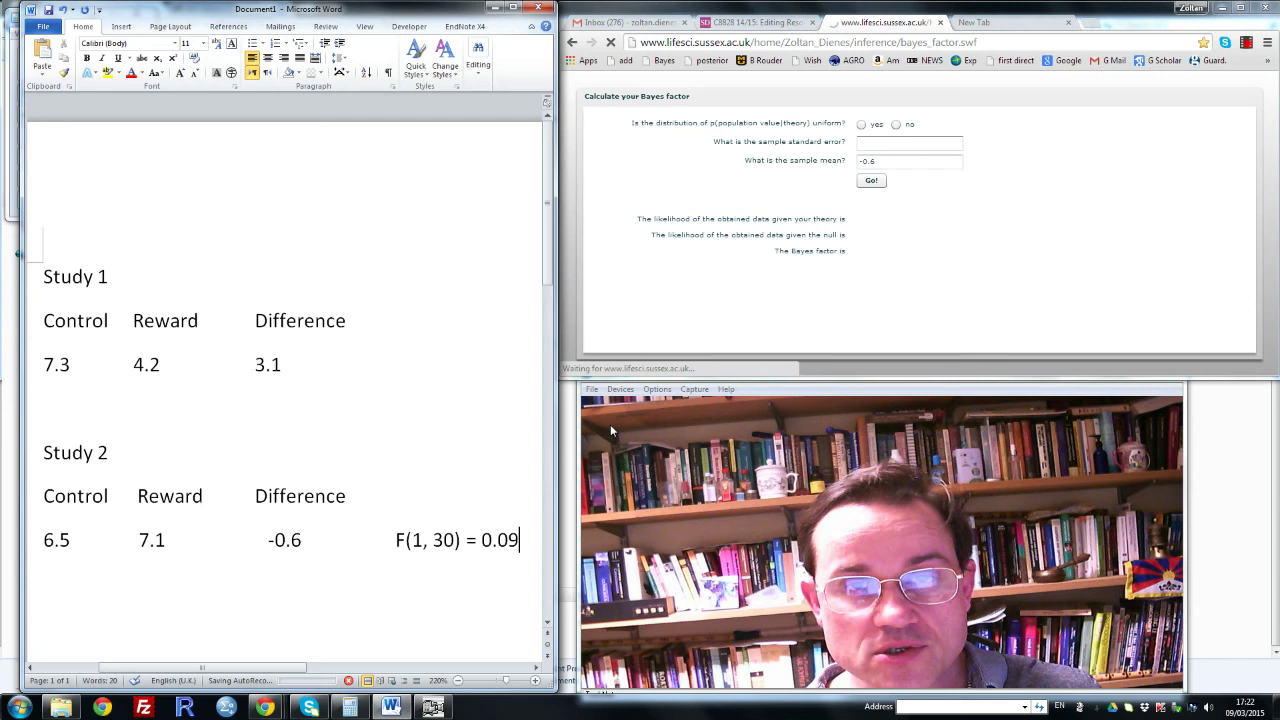
Step: Add a new line reading 't(30) =' below the F(1, 30) result
key("Return")
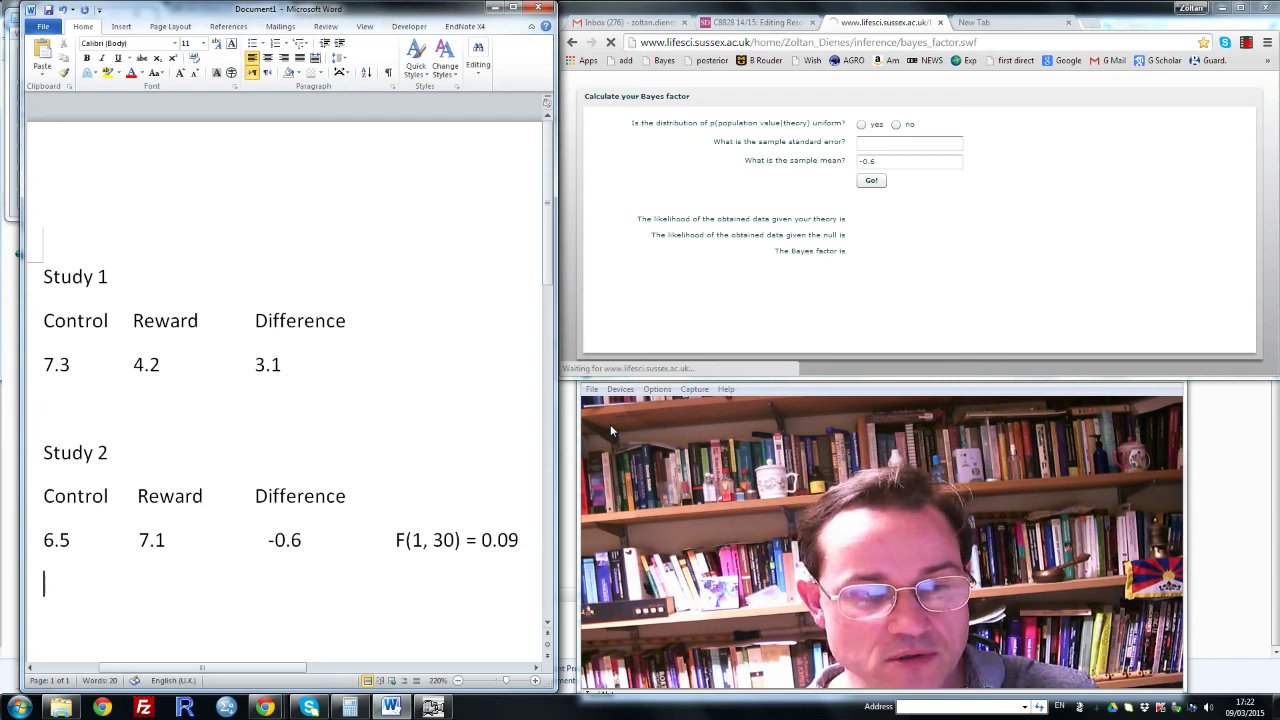
type("t")
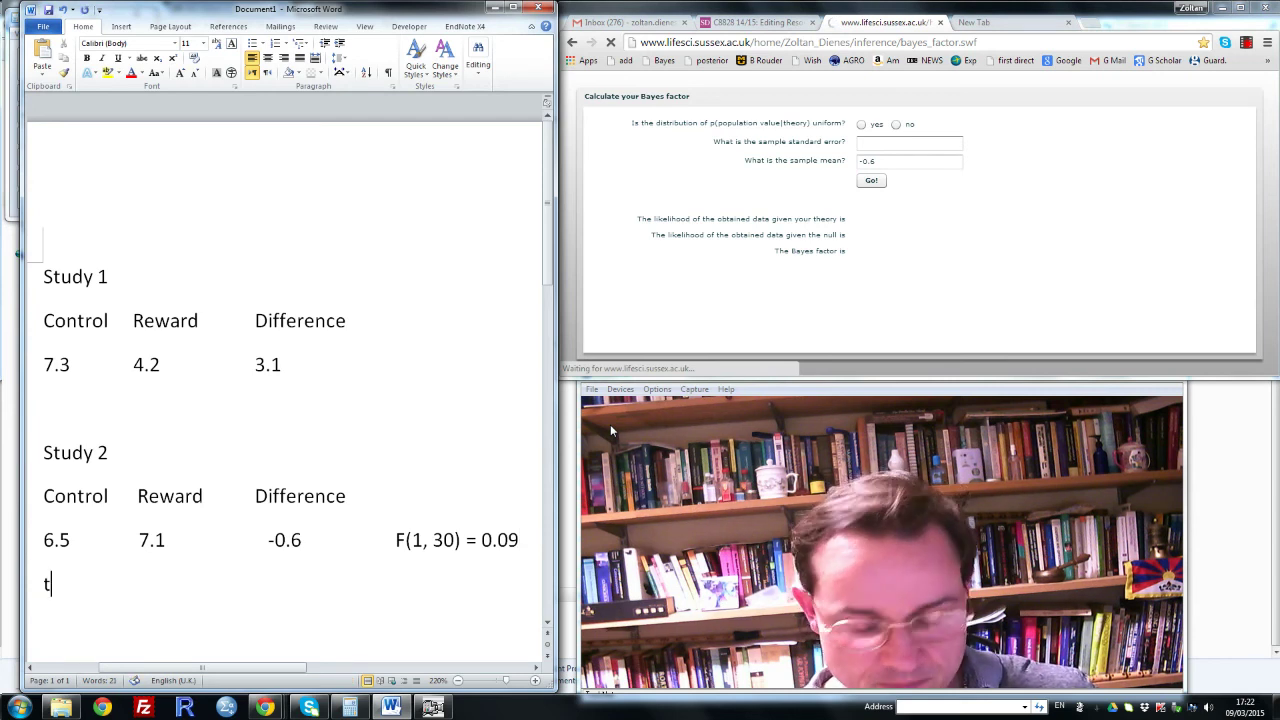
type("(")
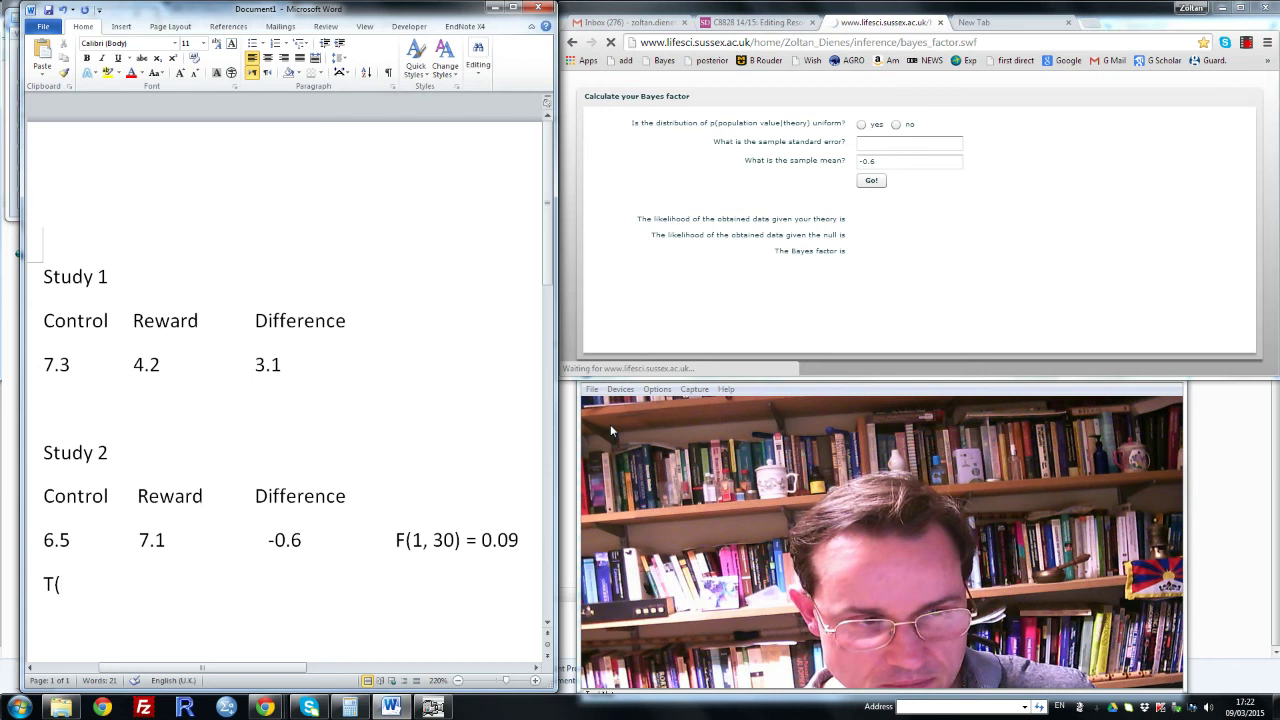
key("BackSpace")
key("BackSpace")
type("t")
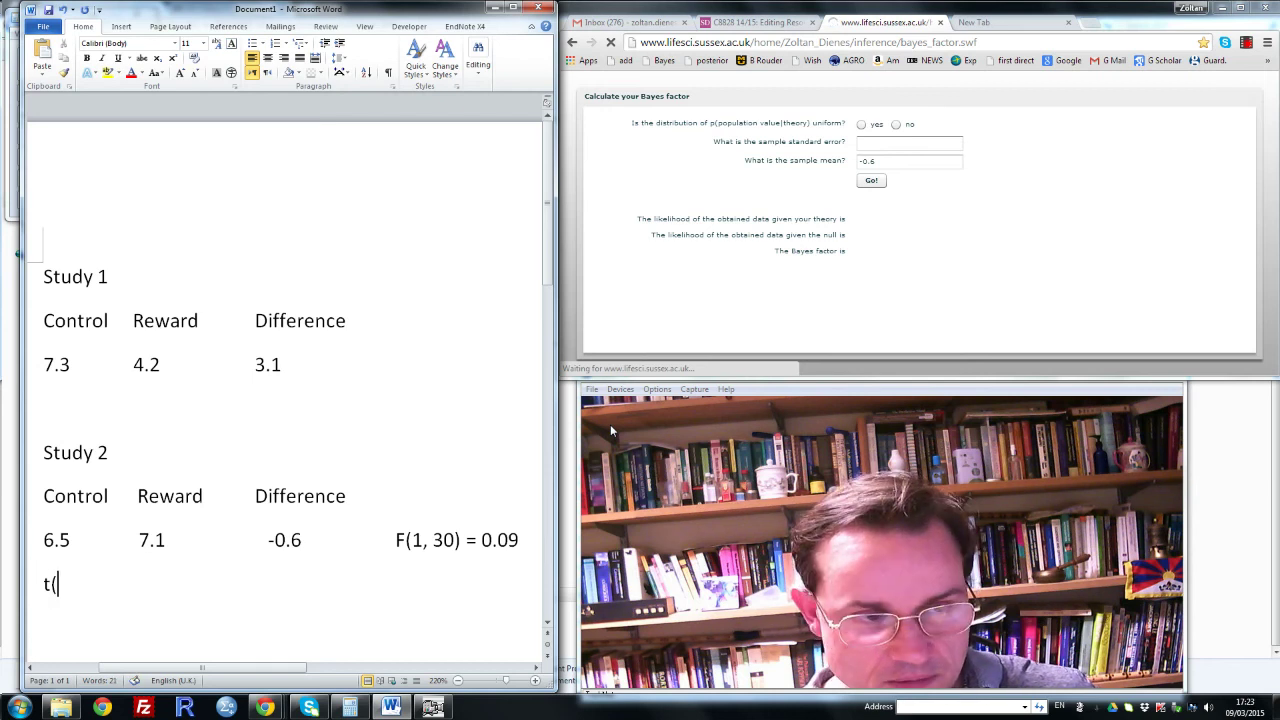
type("30) =")
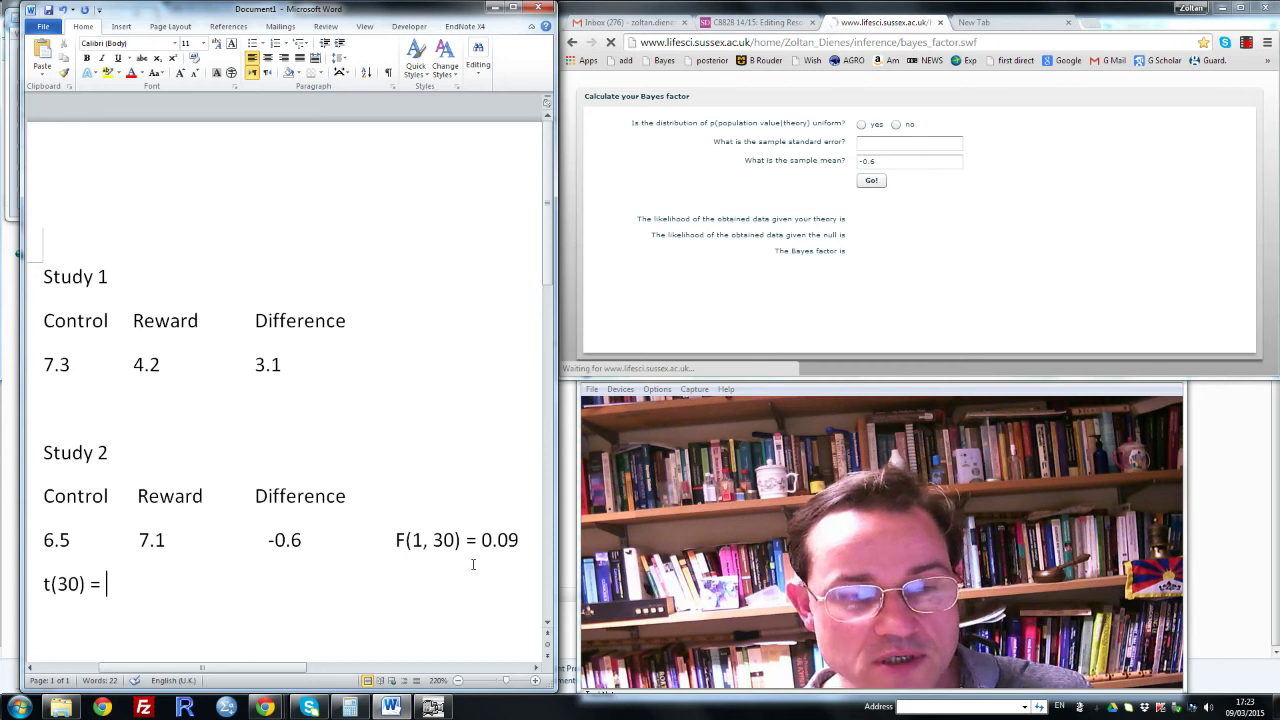
Step: Compute the square root of 0.09 in Windows Calculator, giving 0.3
left_click(14, 172)
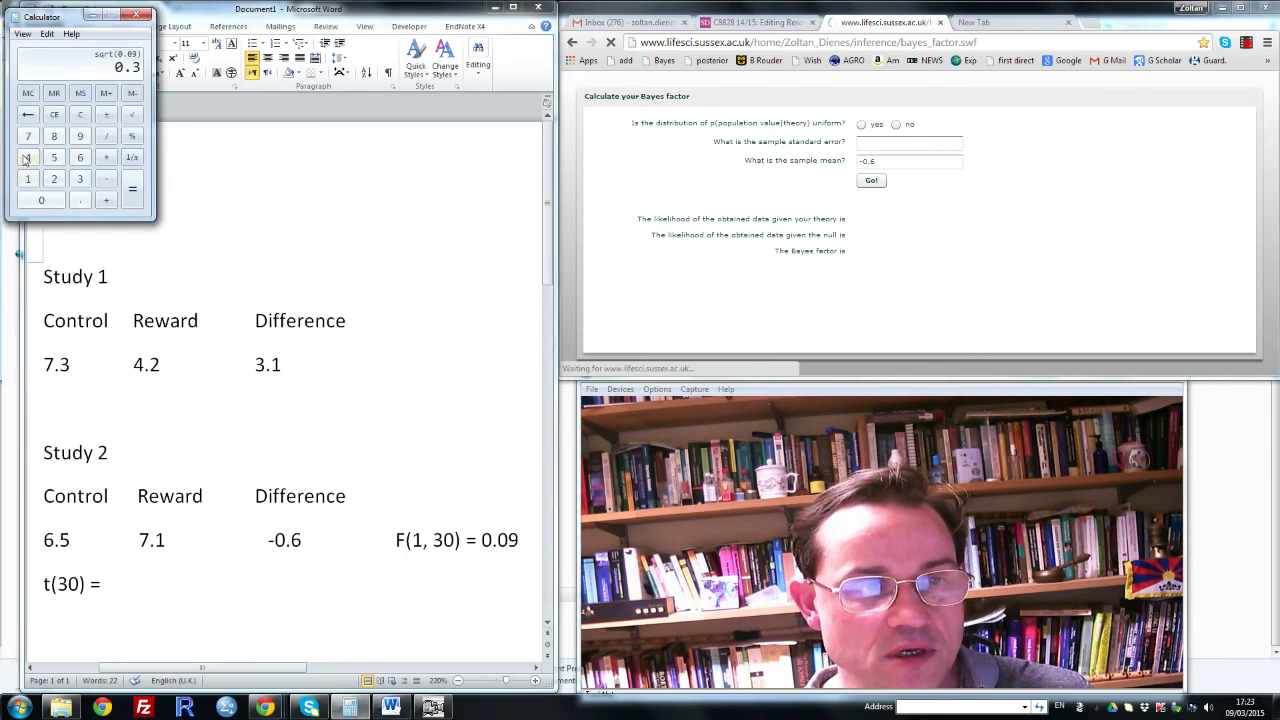
left_click(80, 200)
left_click(42, 200)
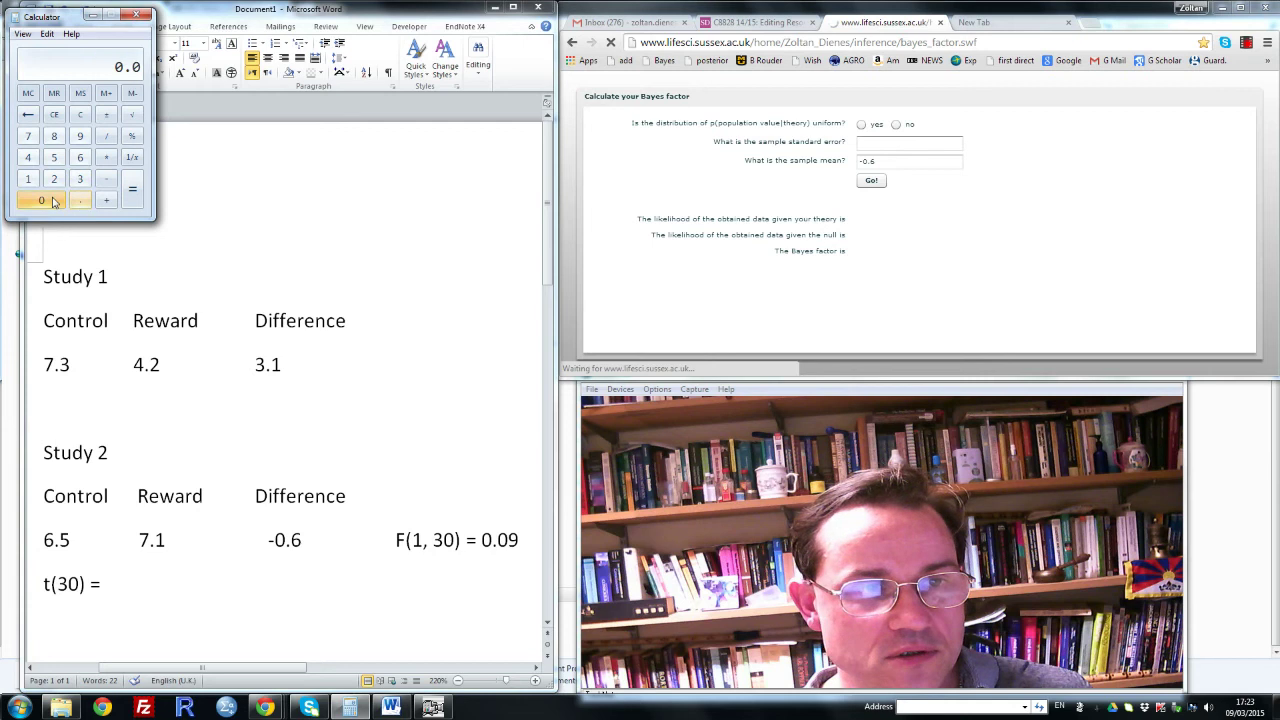
left_click(80, 136)
left_click(132, 115)
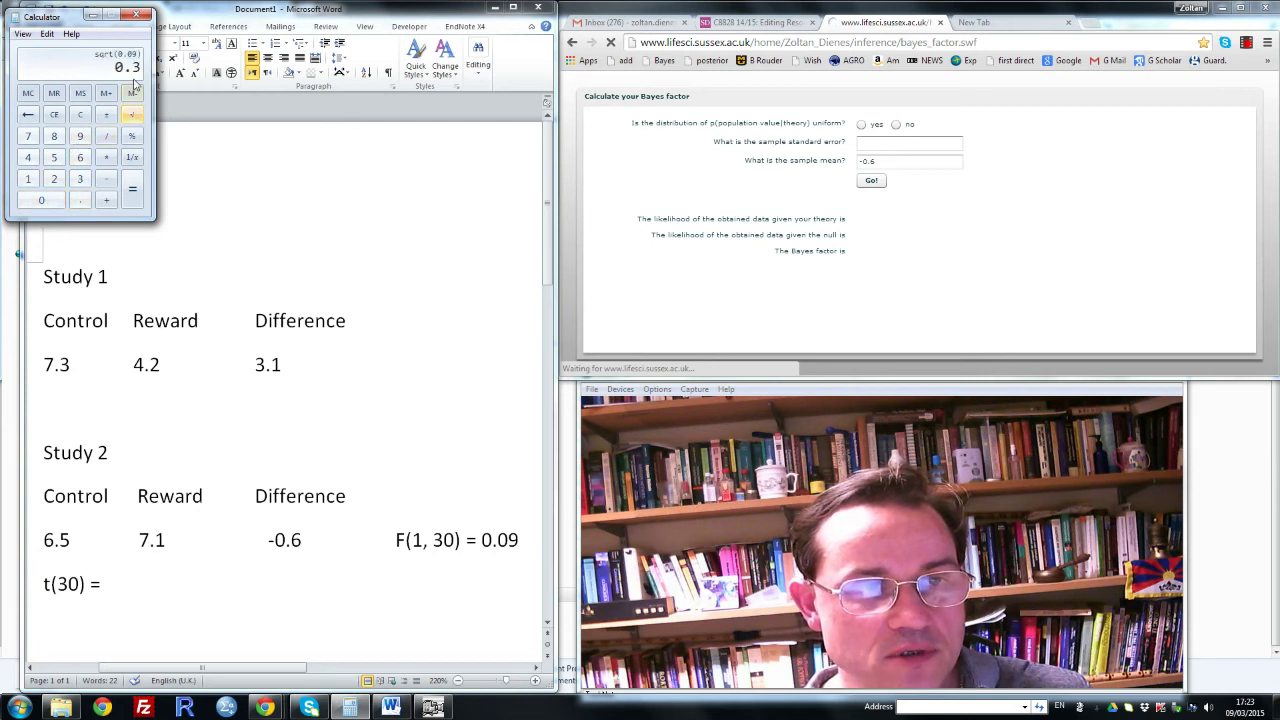
Step: Finish the line as 't(30) = 0.3 SE = diff/t = 0.6/0.3 = 2'
left_click(104, 584)
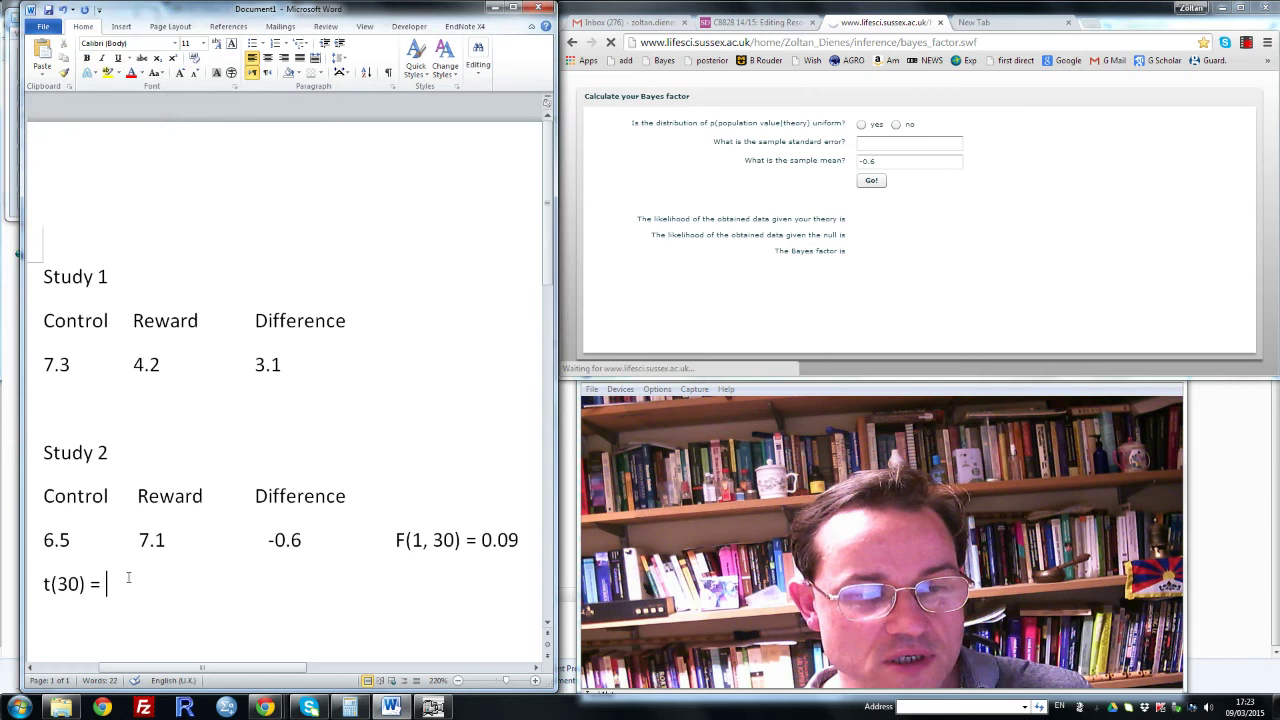
type("0.")
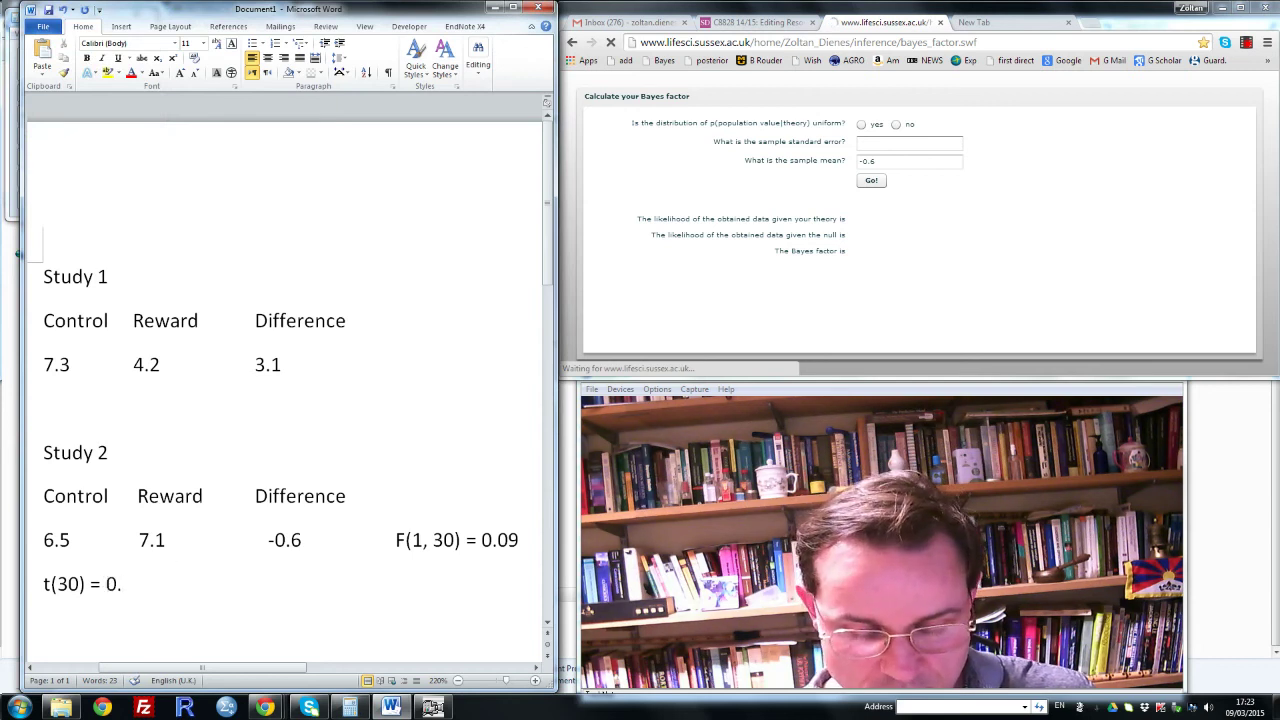
type("3")
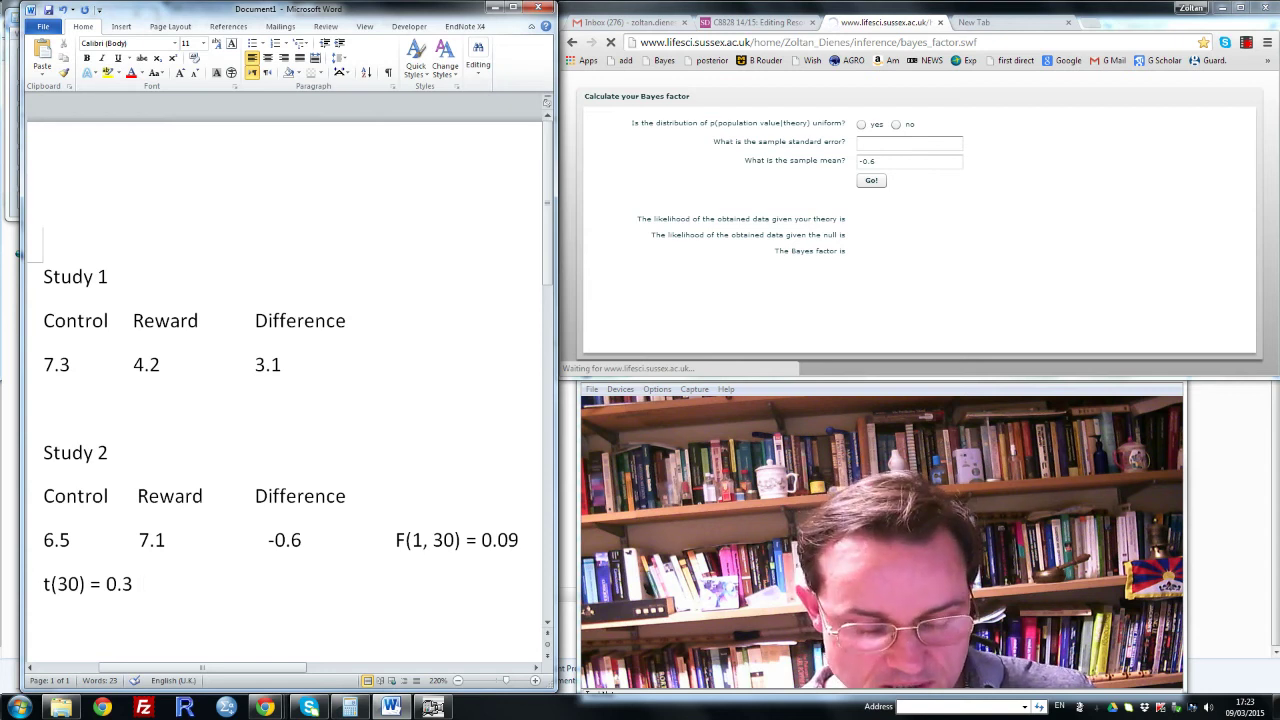
type("  SE")
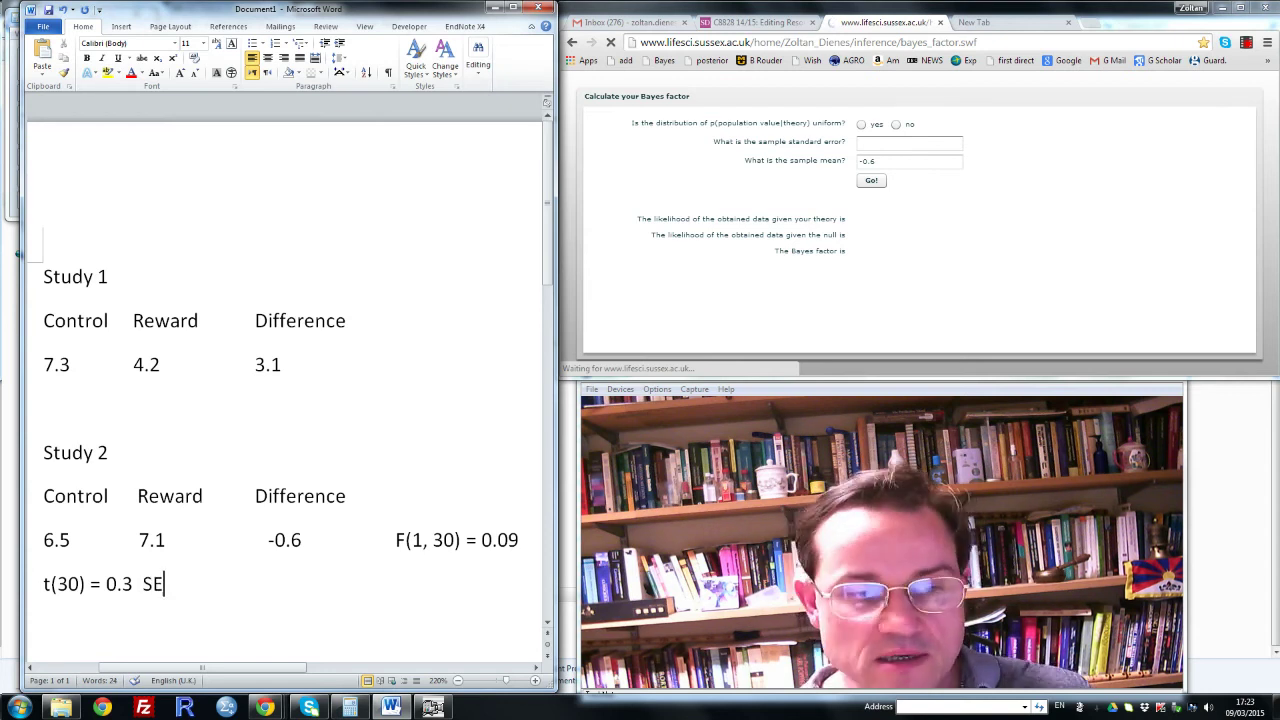
type(" =")
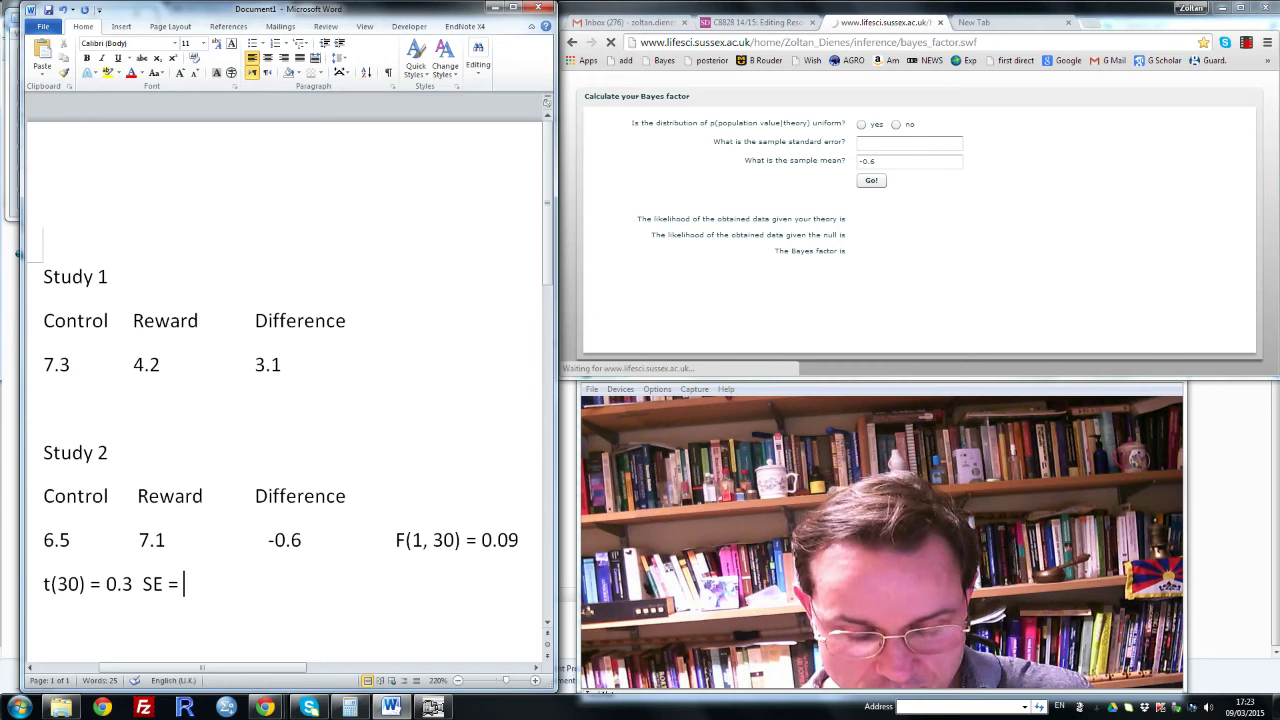
type(" diff/t = ")
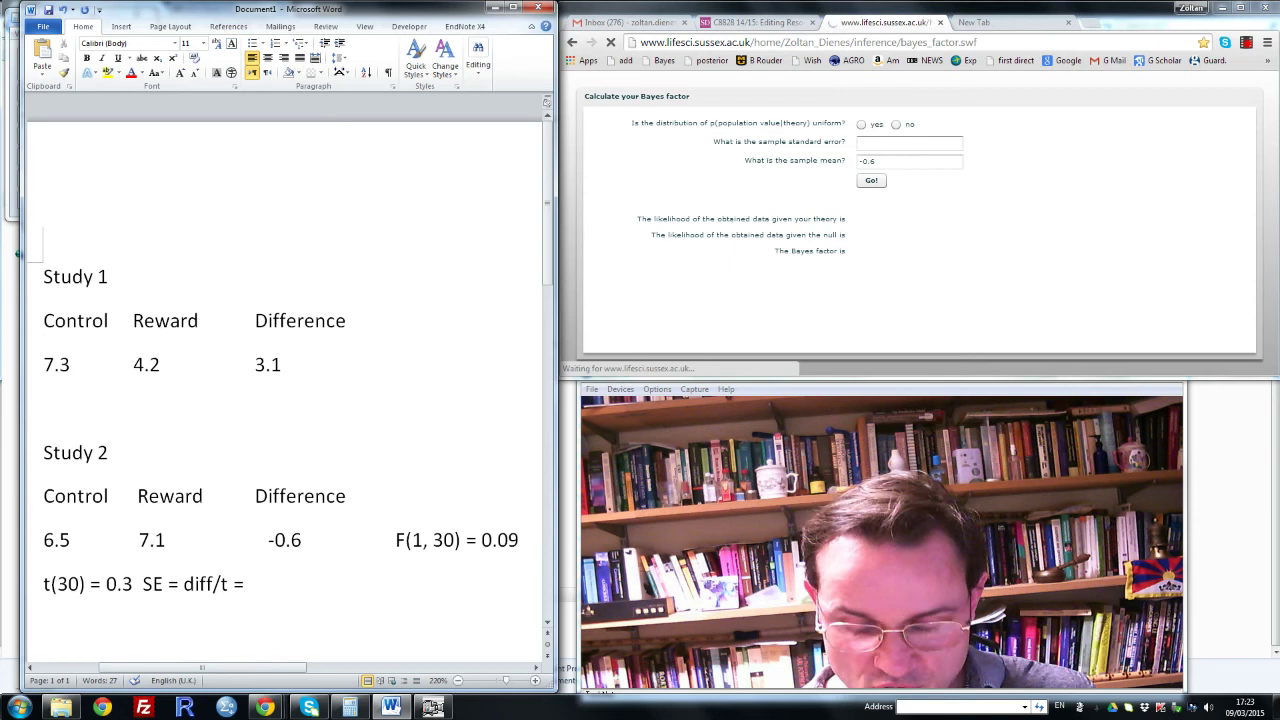
type("0.6")
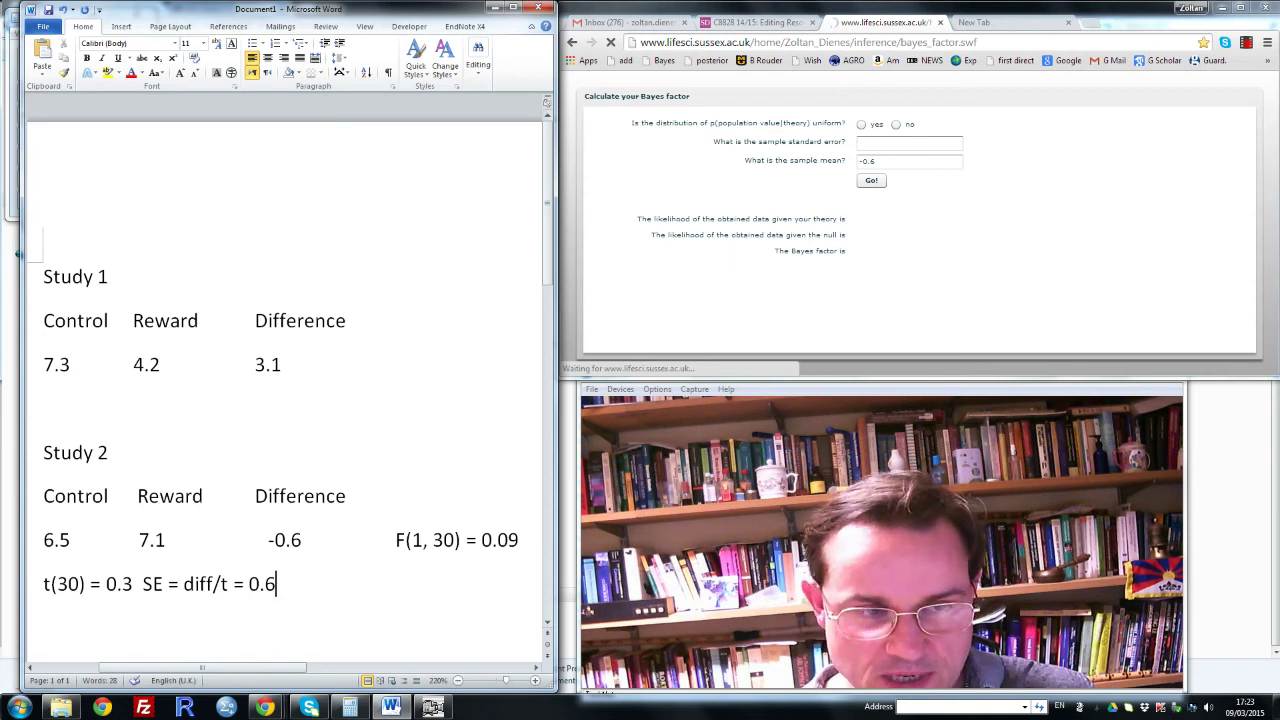
type("/")
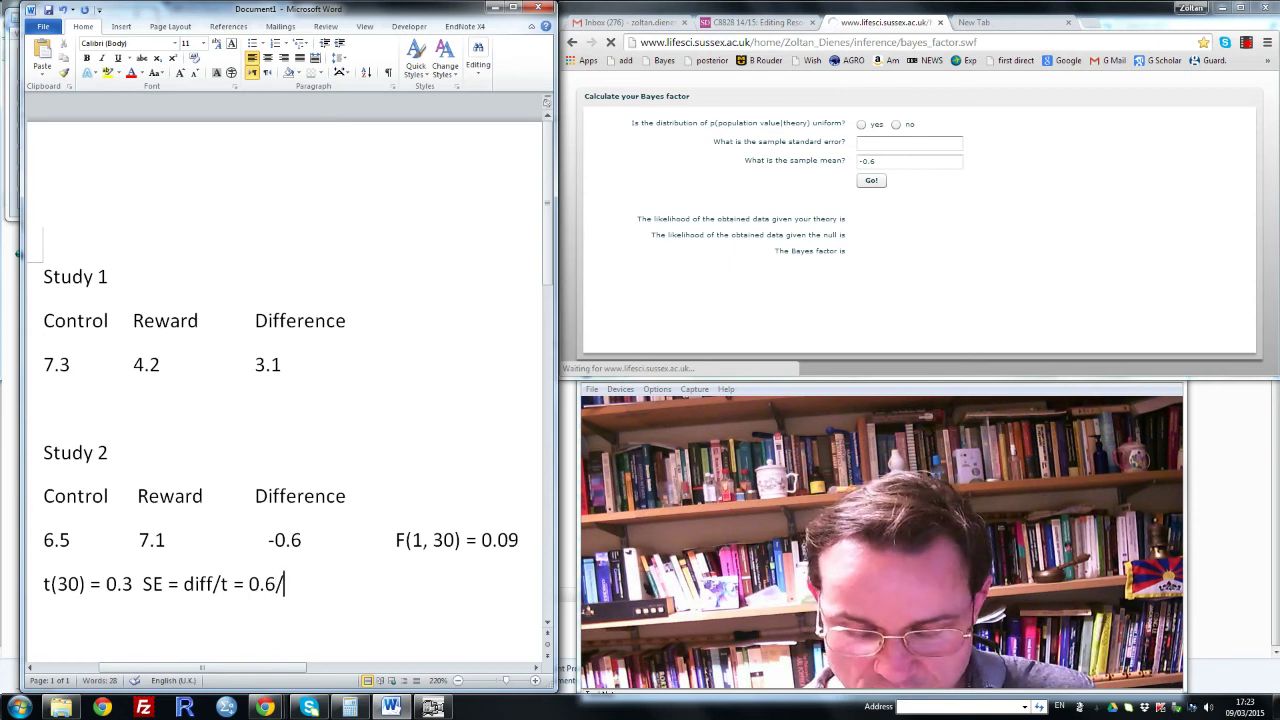
type("0.3 = 2")
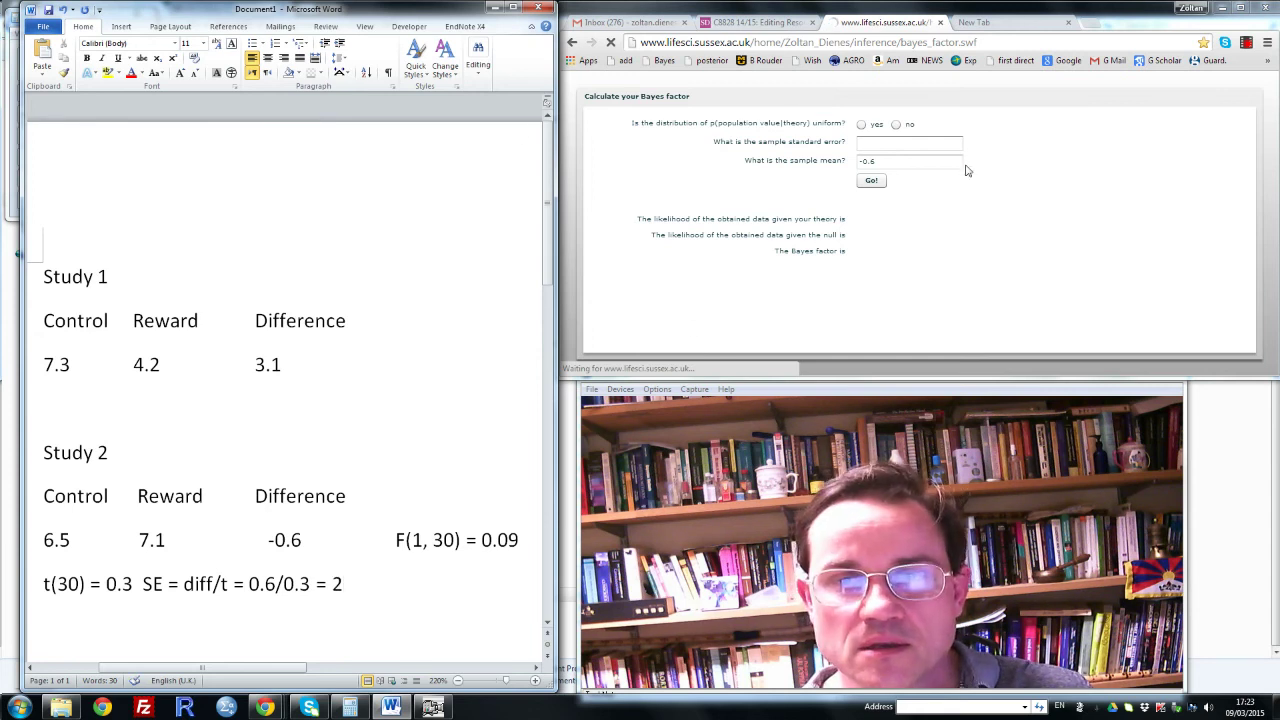
Step: Enter 2 in the calculator's sample standard error field
left_click(876, 147)
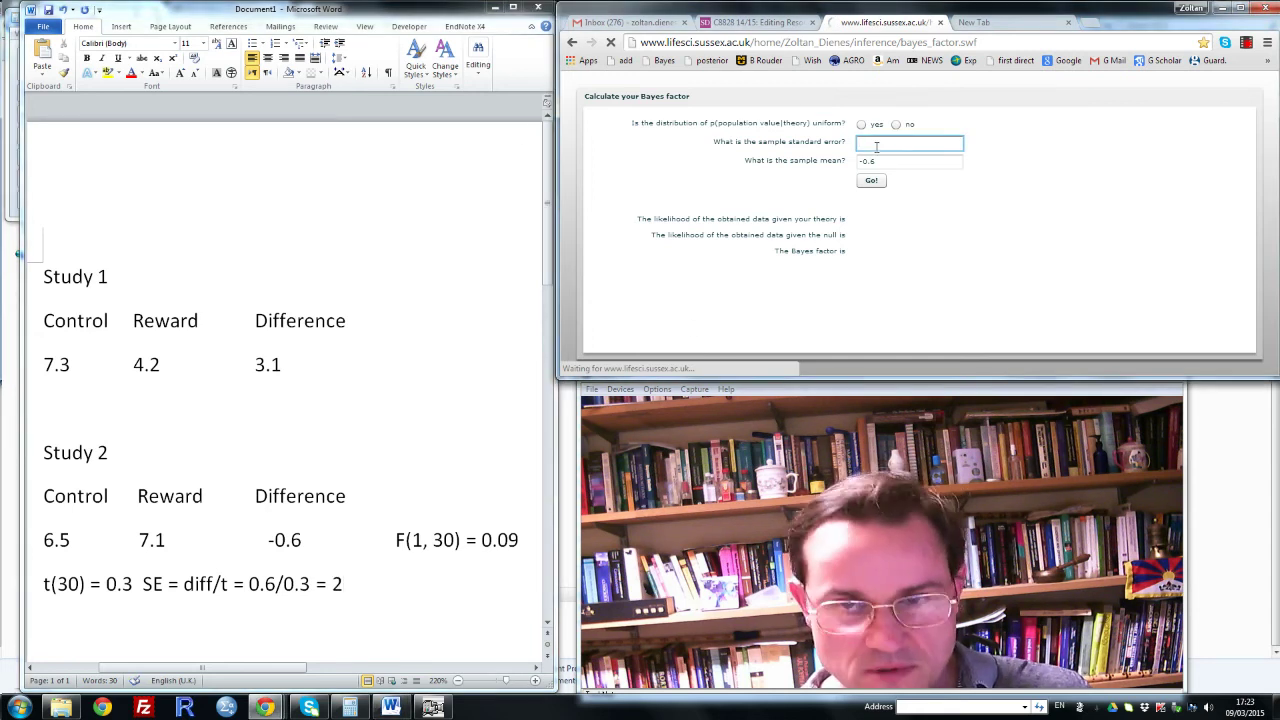
type("2")
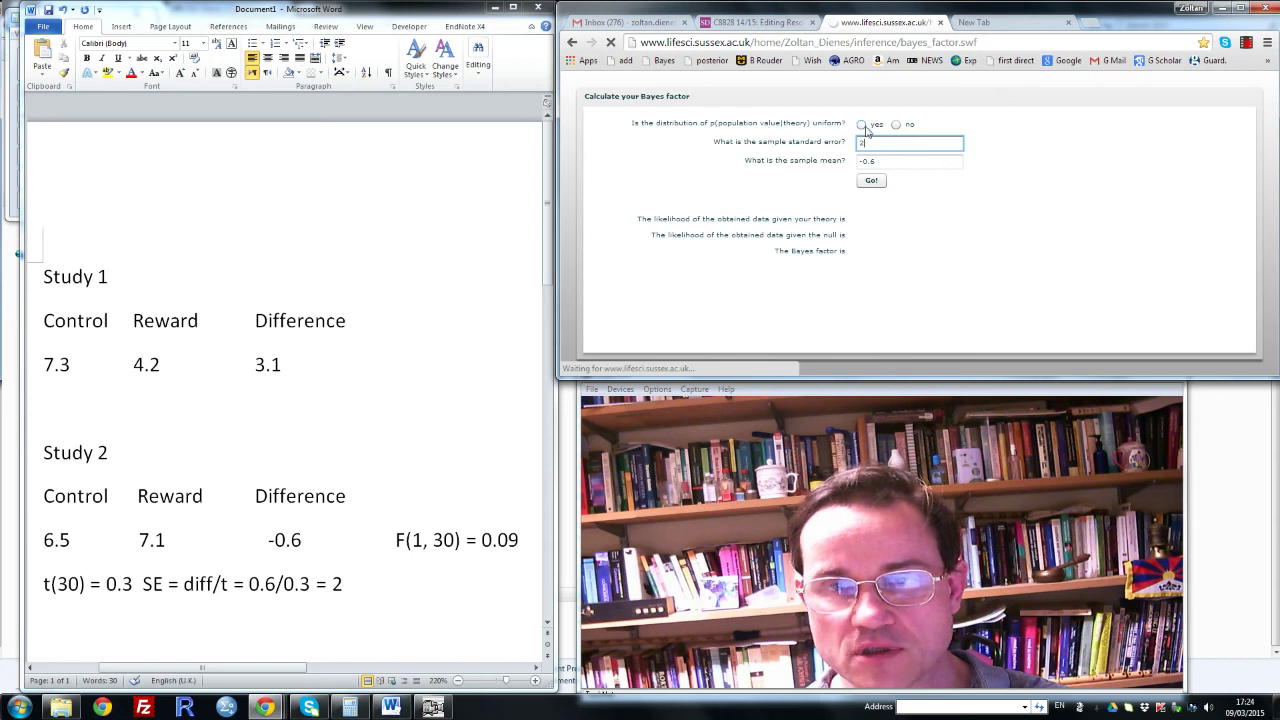
Step: Set the theory as non-uniform with mean 0 and one-tailed (1)
left_click(897, 126)
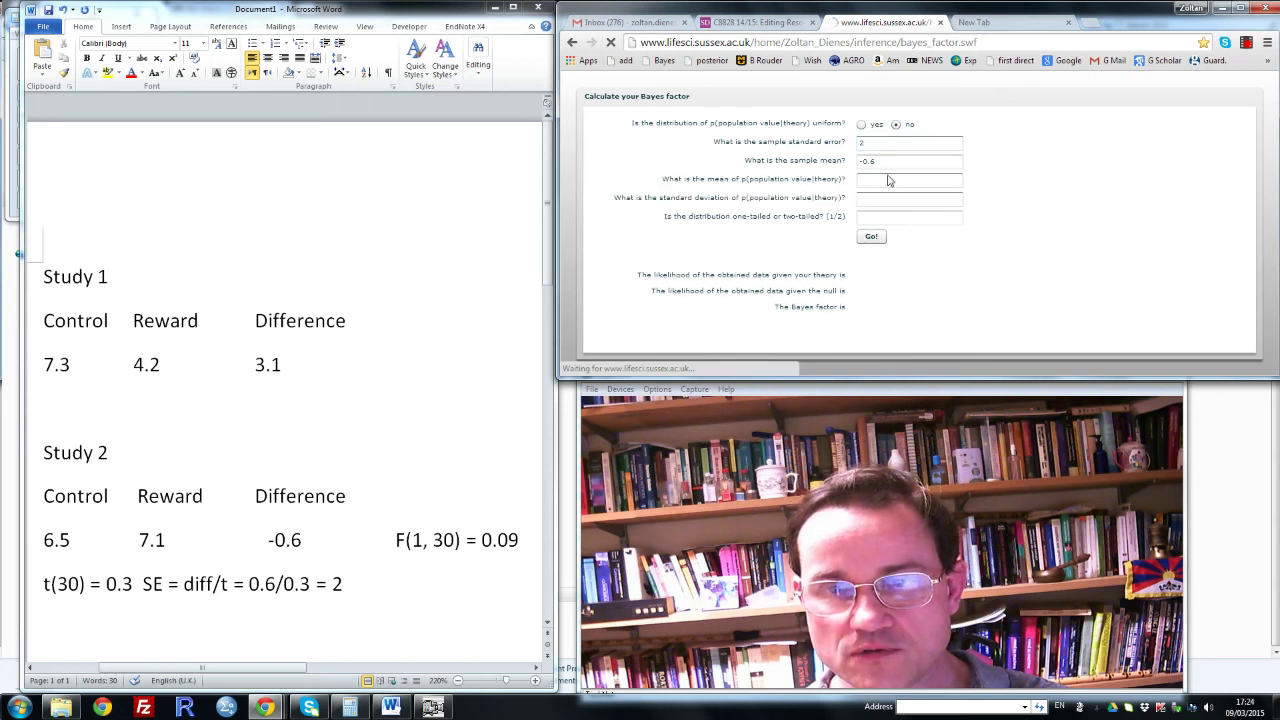
left_click(871, 181)
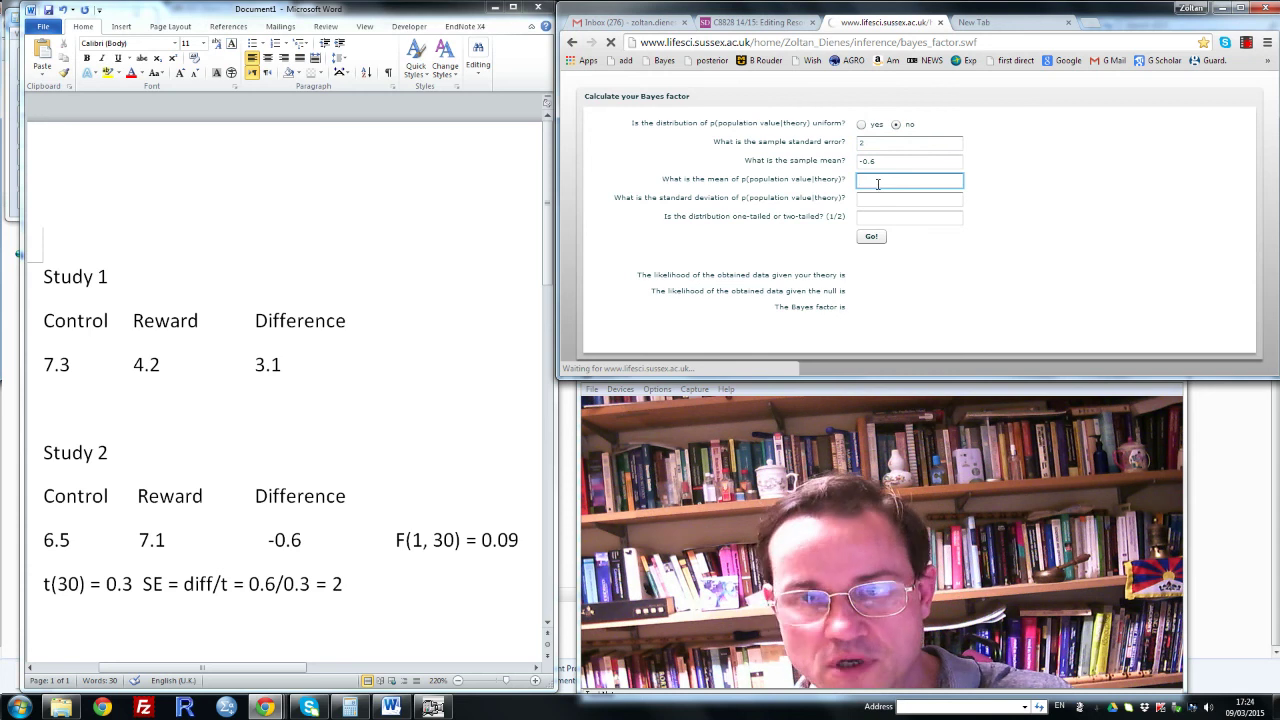
left_click(866, 218)
type("1")
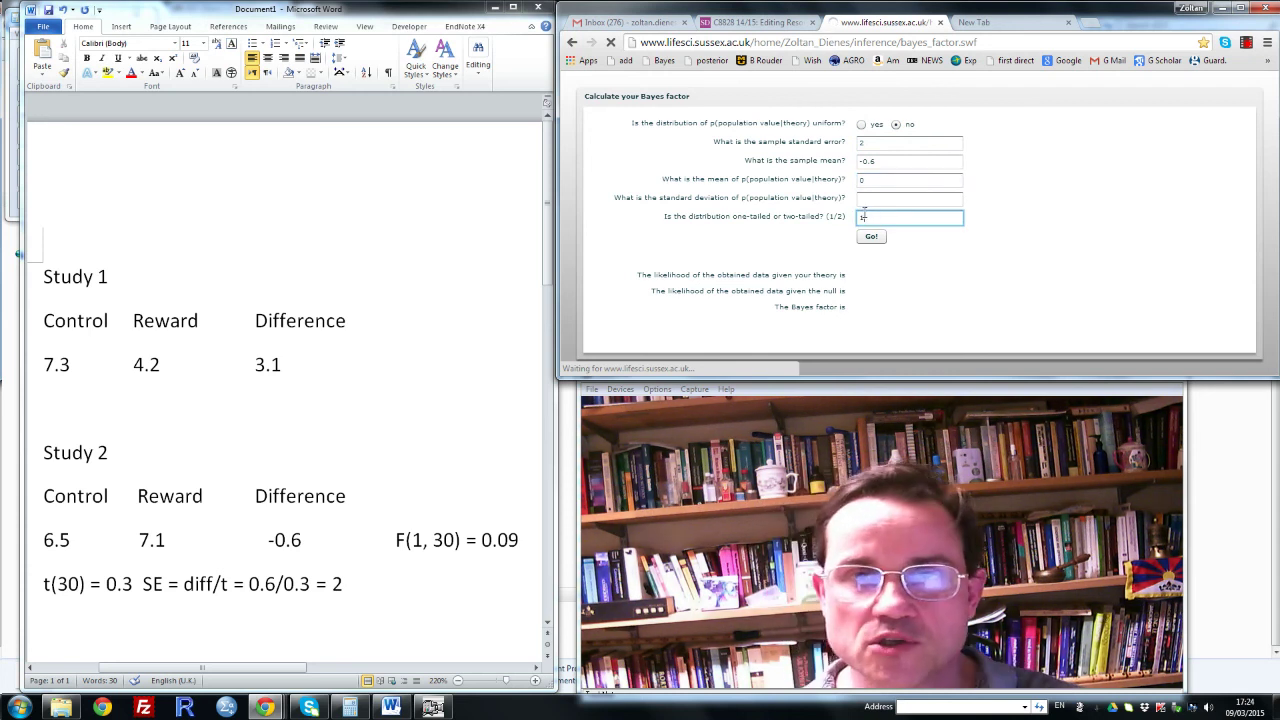
left_click(867, 198)
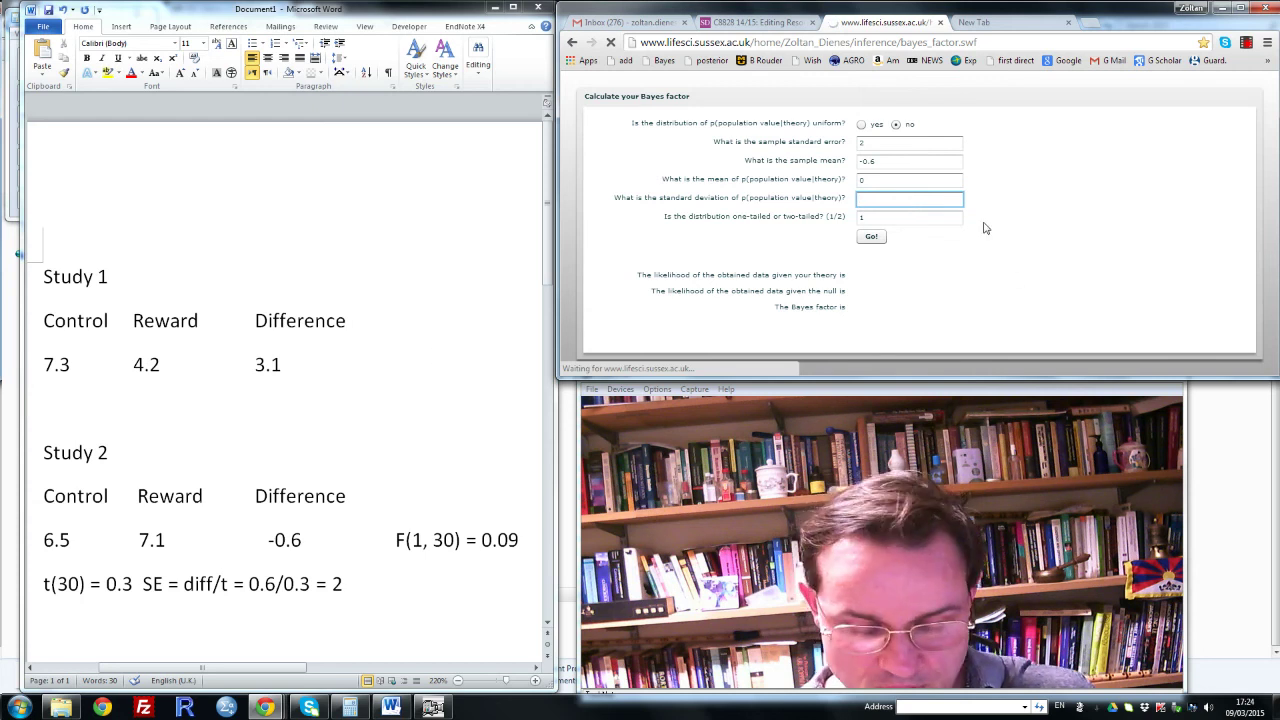
Step: Enter 3.1 as the theory's standard deviation and calculate, giving Bayes factor 0.45
type("3.1")
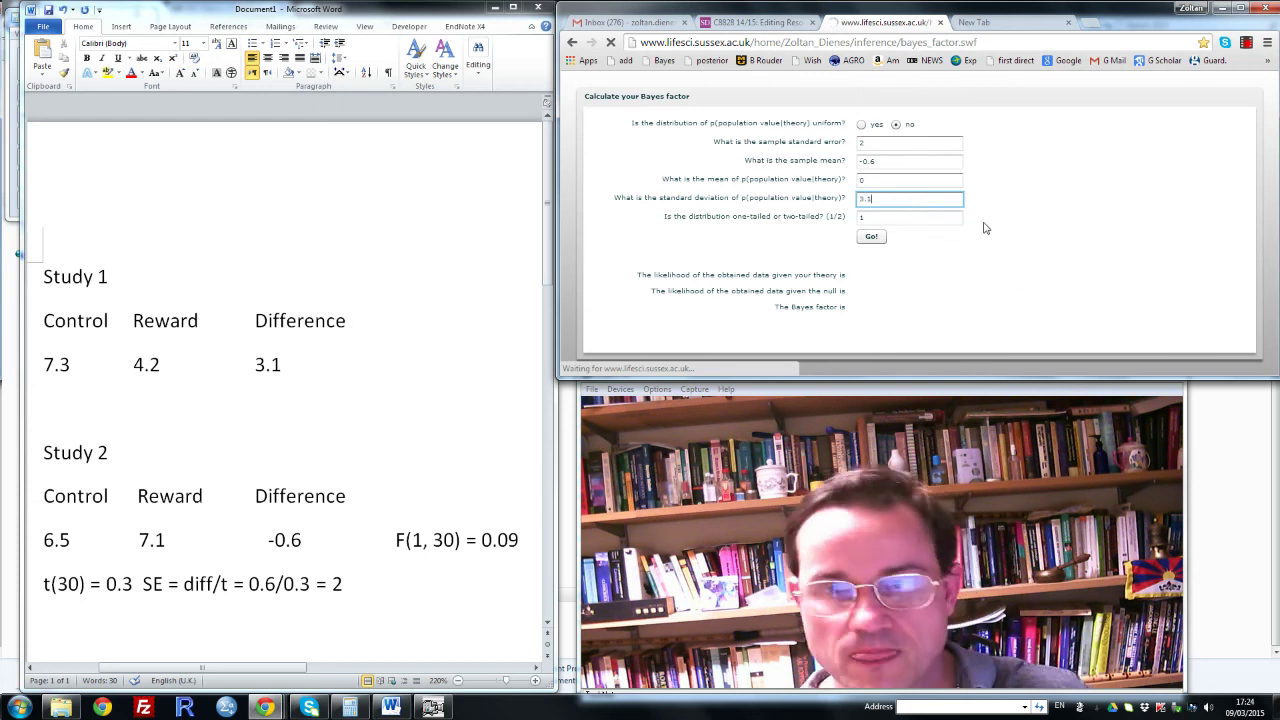
left_click(871, 236)
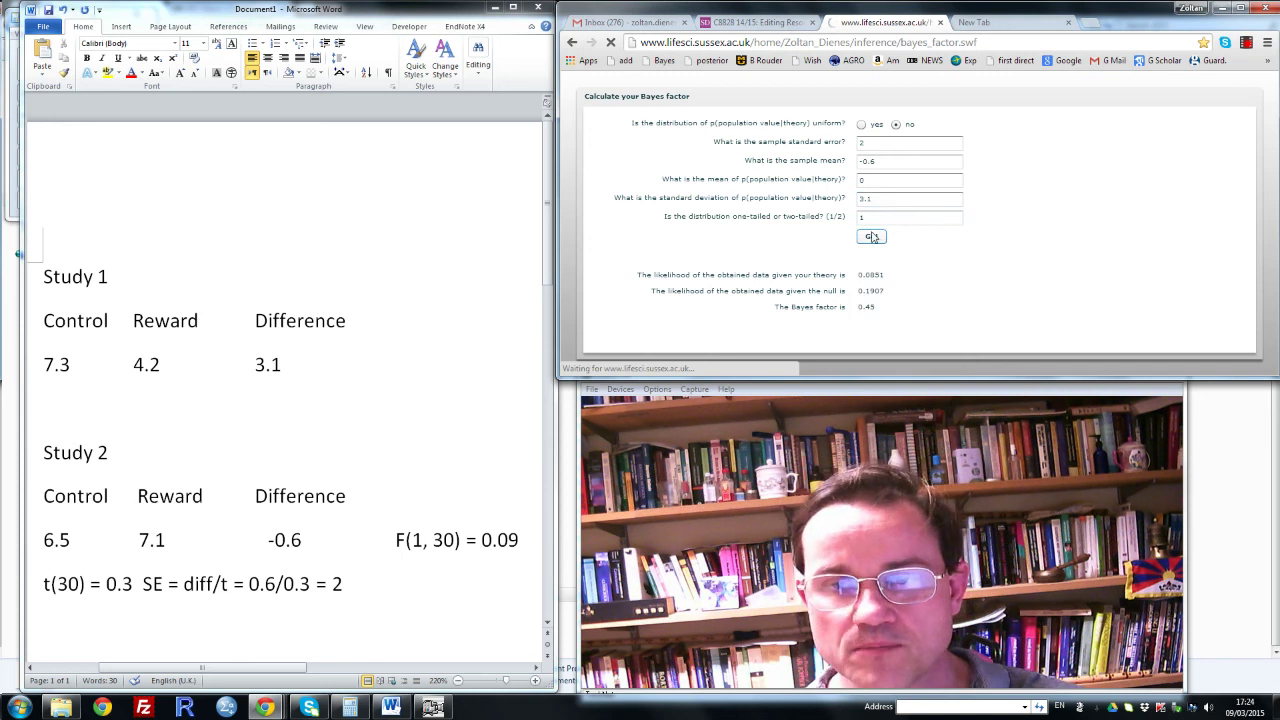